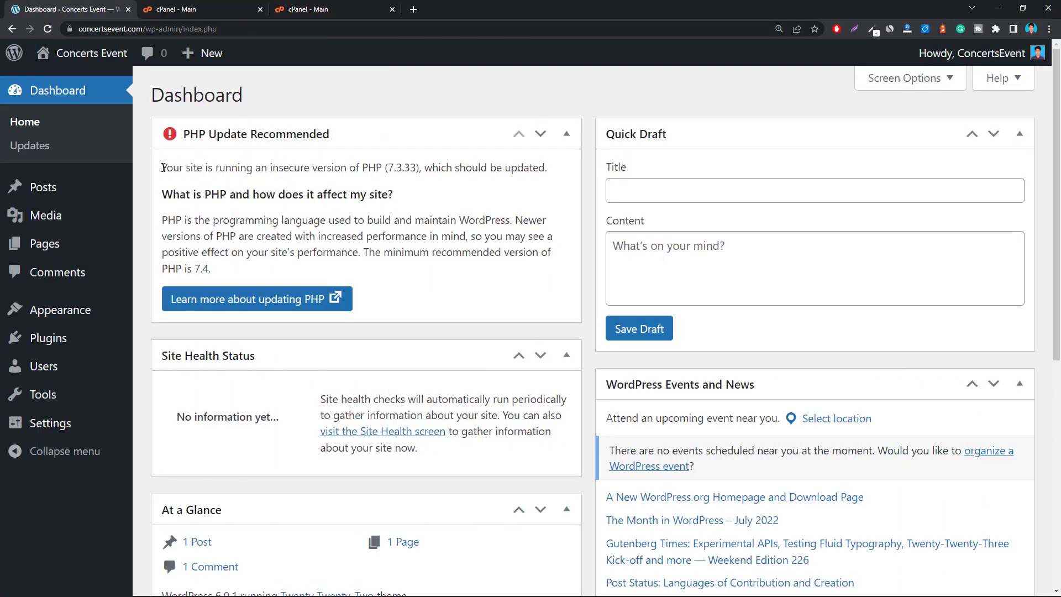
- Highlight the WordPress notice sentences on the insecure PHP version and the minimum recommended version
mouse_move(162, 167)
mouse_down()
mouse_move(416, 179)
mouse_move(544, 168)
mouse_up()
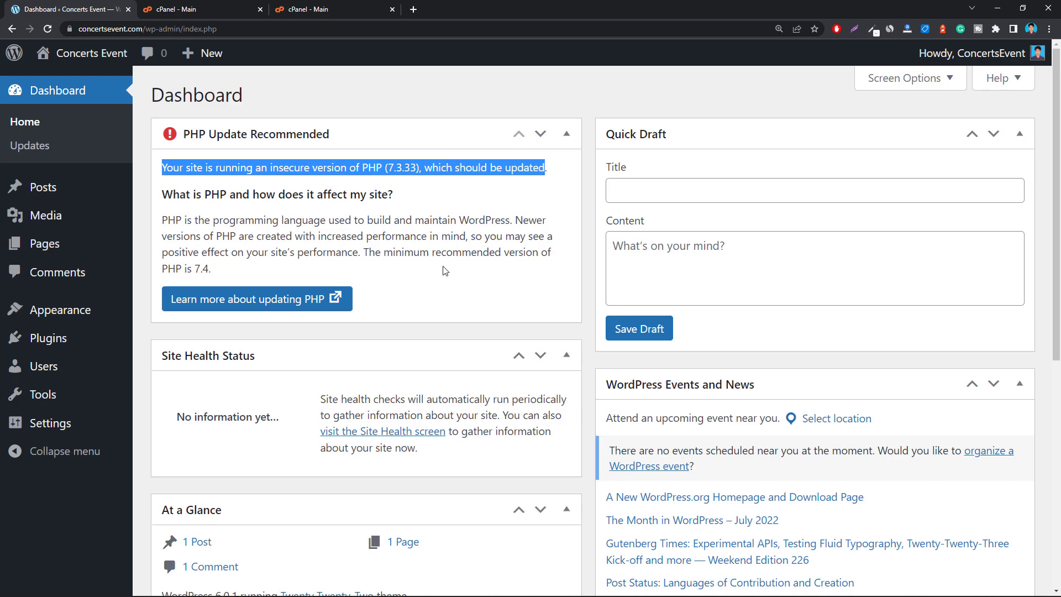
mouse_move(364, 250)
mouse_down()
mouse_move(356, 270)
mouse_move(254, 272)
mouse_up()
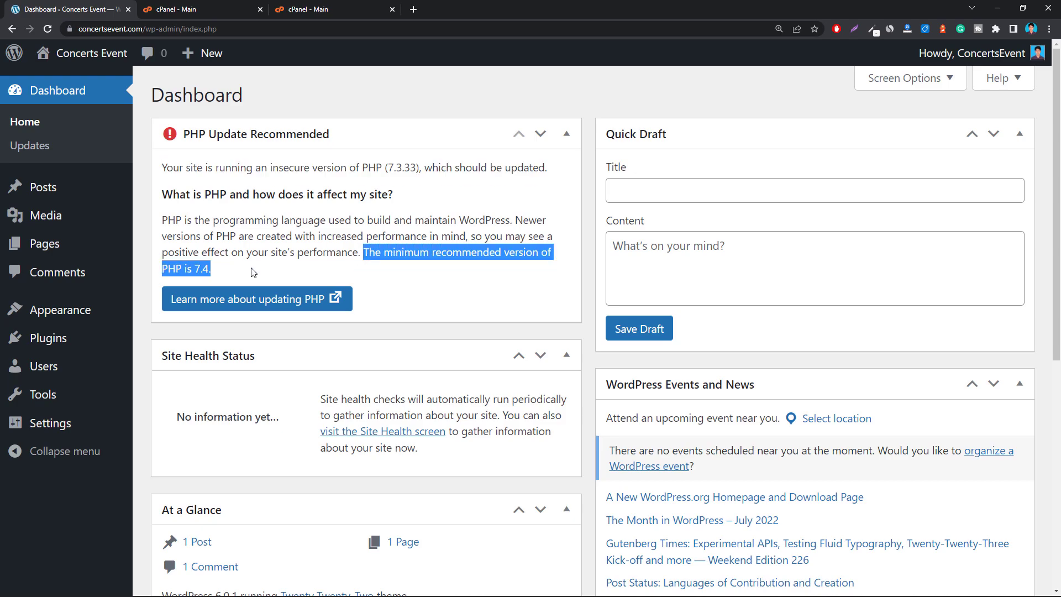
click(261, 278)
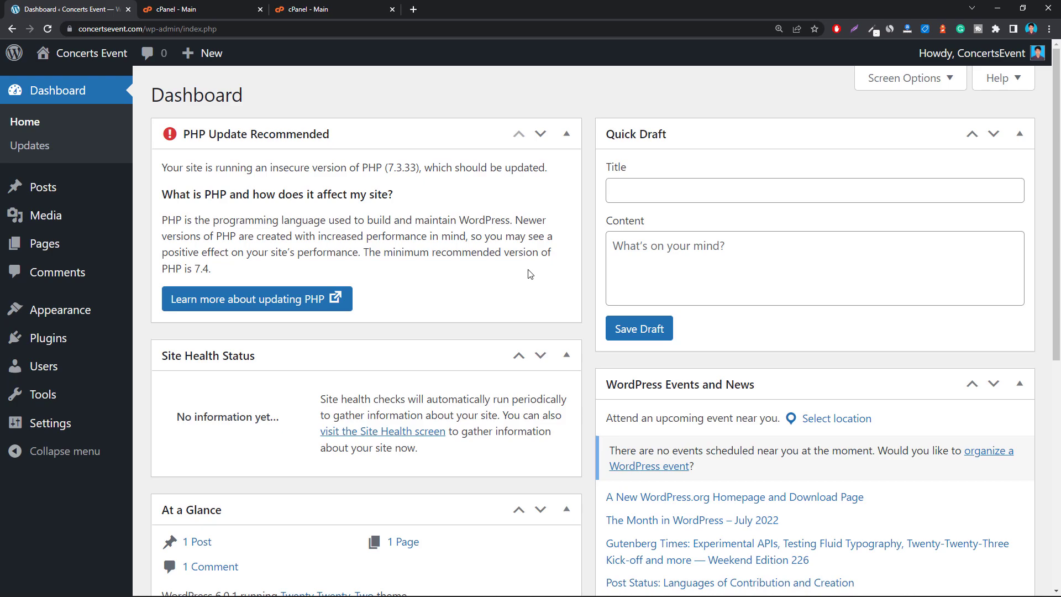
- Search the Namecheap and HostGator cPanel tools for php, ending on HostGator
click(341, 8)
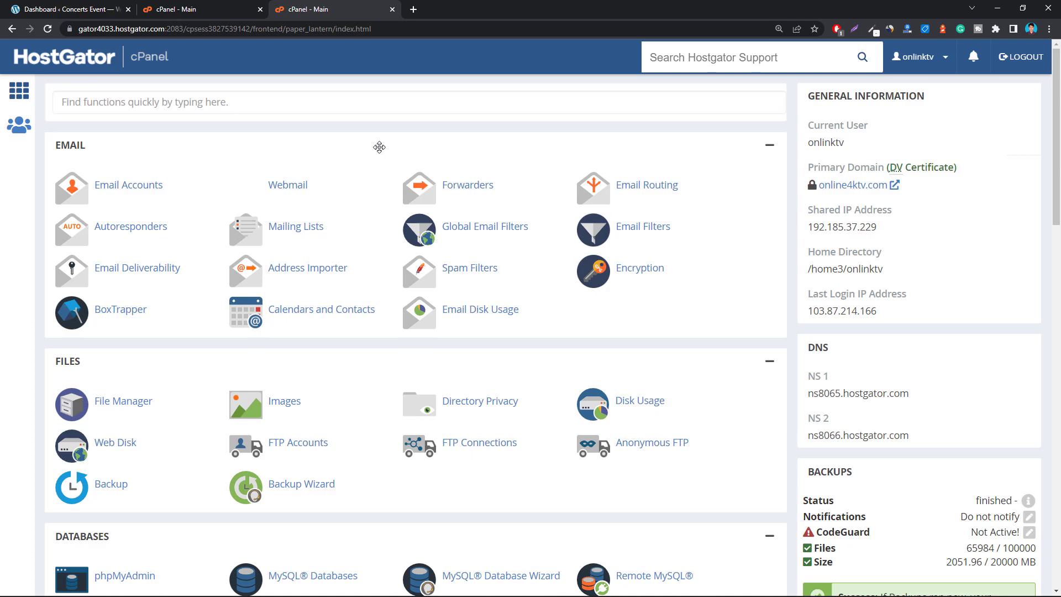
click(189, 8)
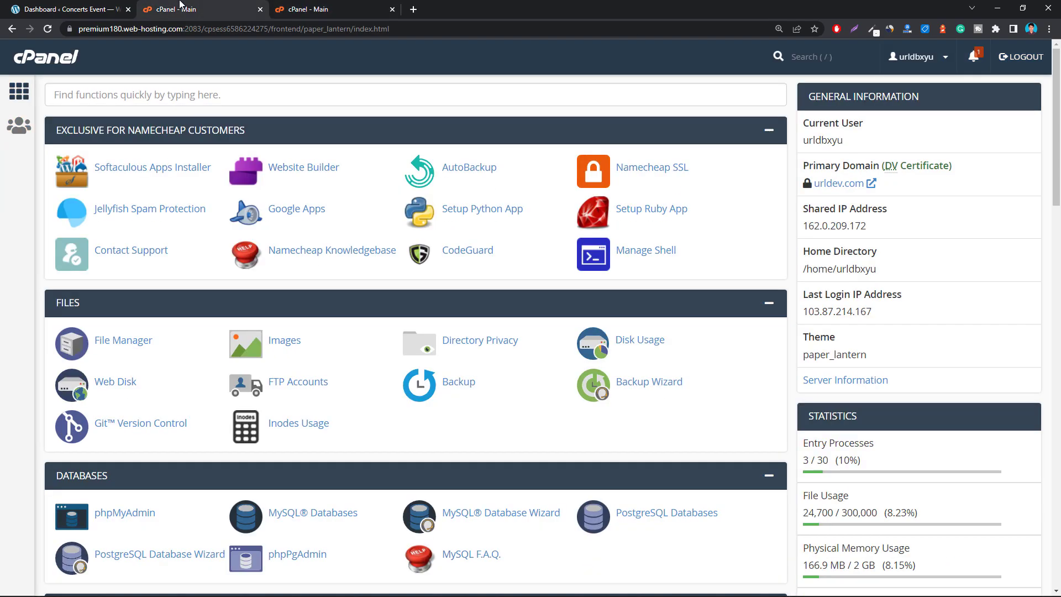
click(324, 88)
text(php)
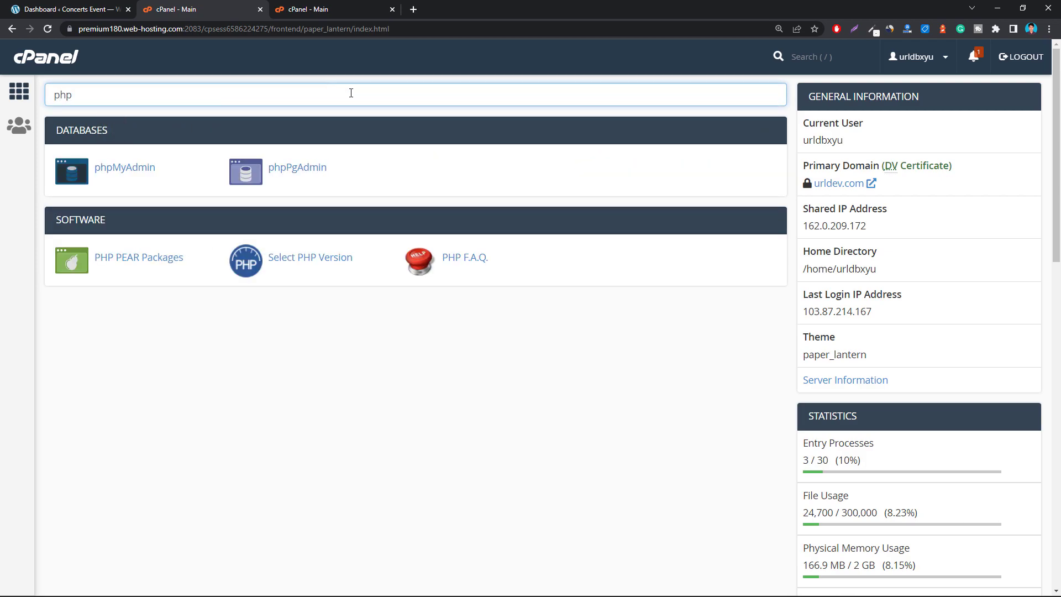
click(330, 9)
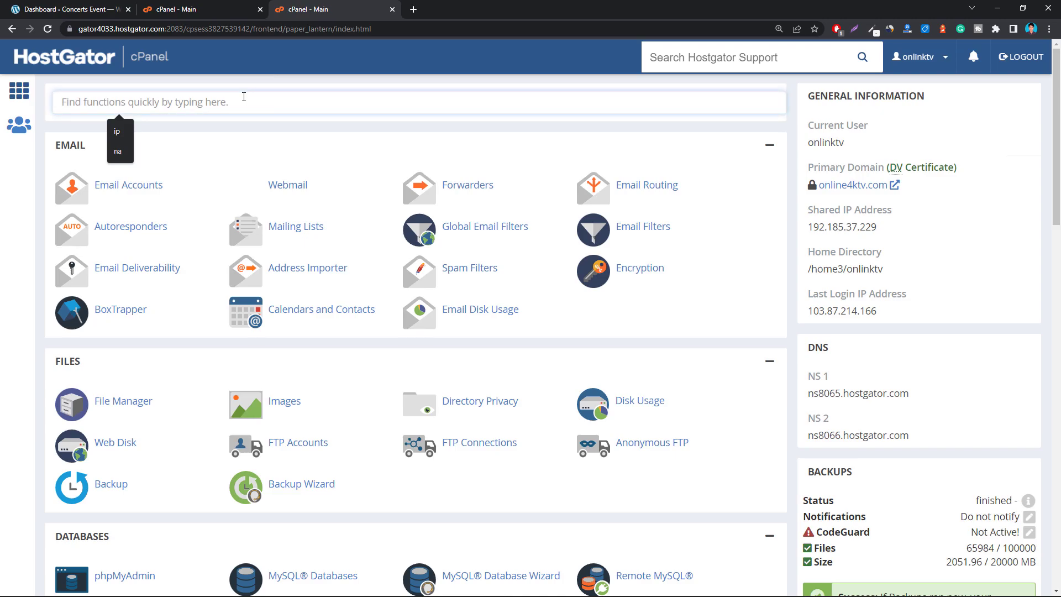
text(php)
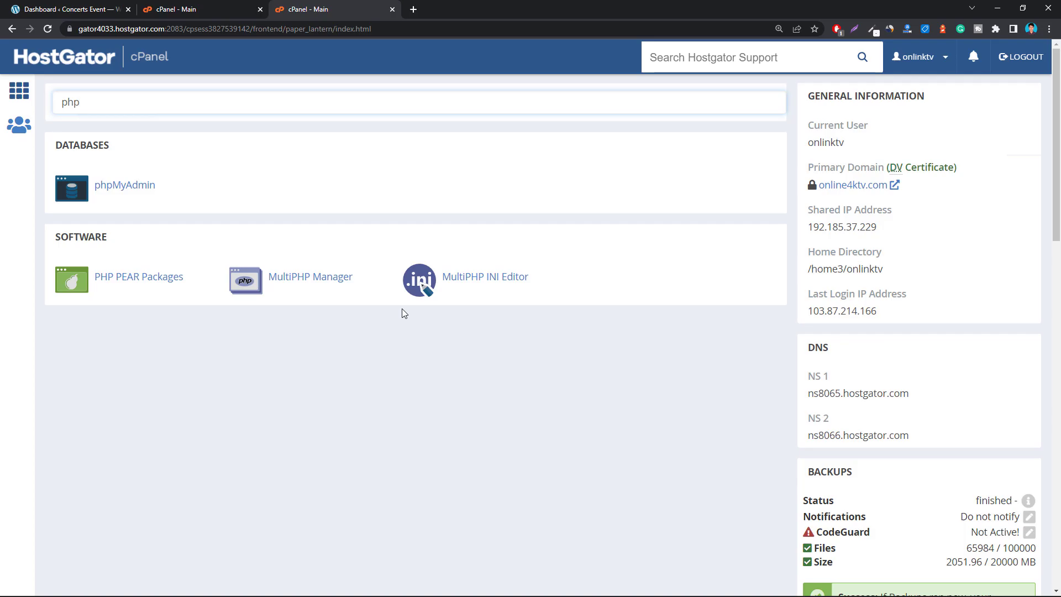
- In MultiPHP Manager, apply PHP 8.1 (ea-php81) to concertsevent.com
click(303, 284)
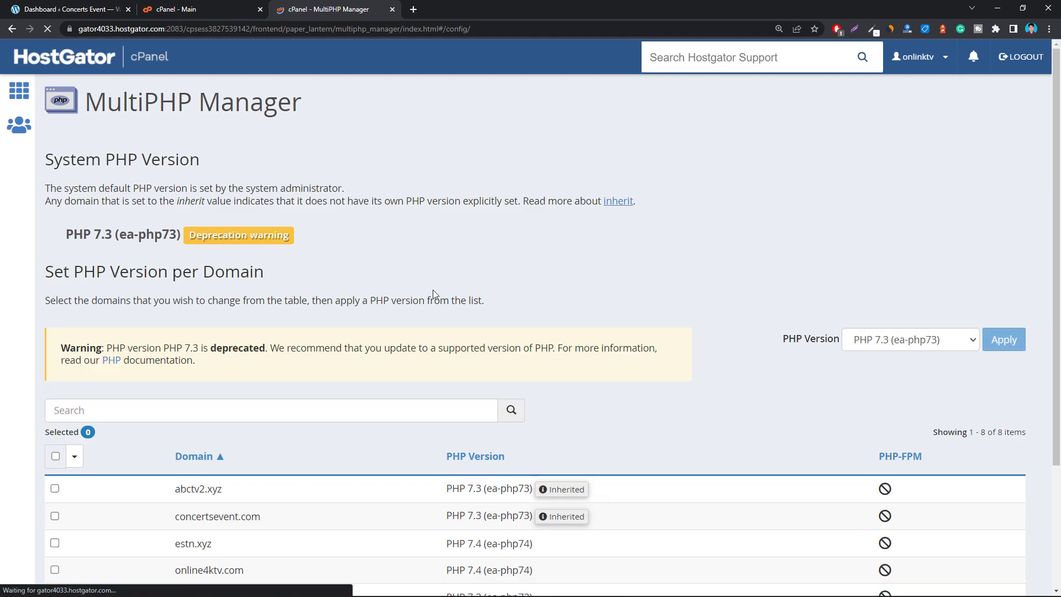
scroll(508, 296, down, 3)
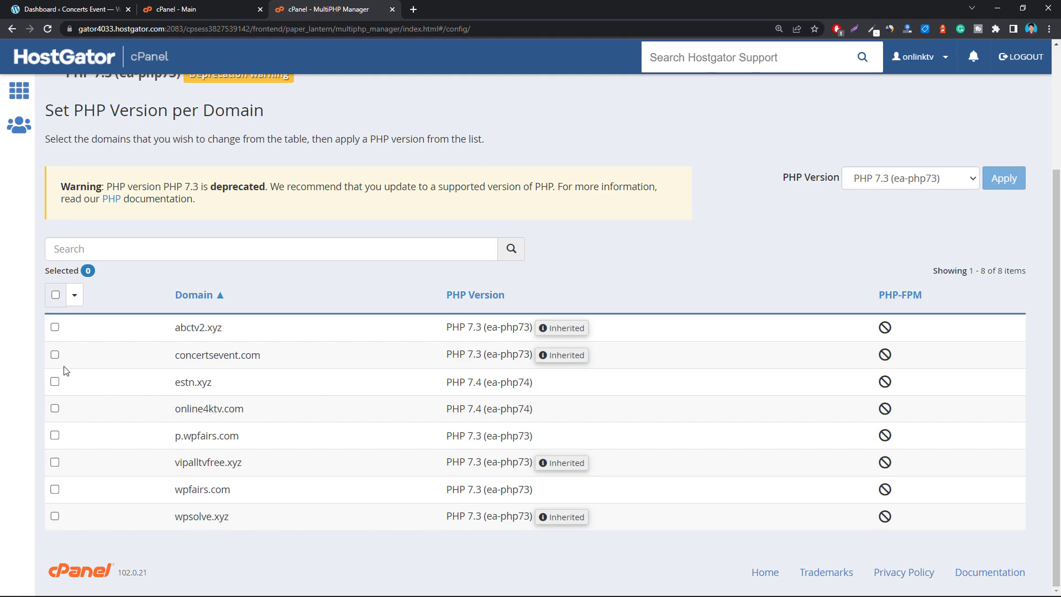
click(55, 355)
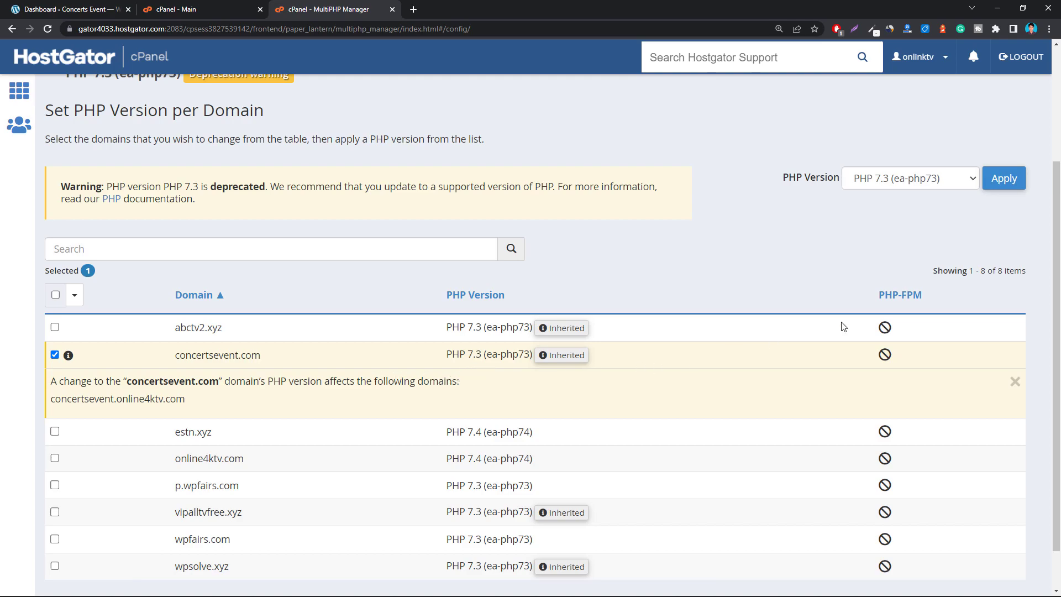
click(910, 180)
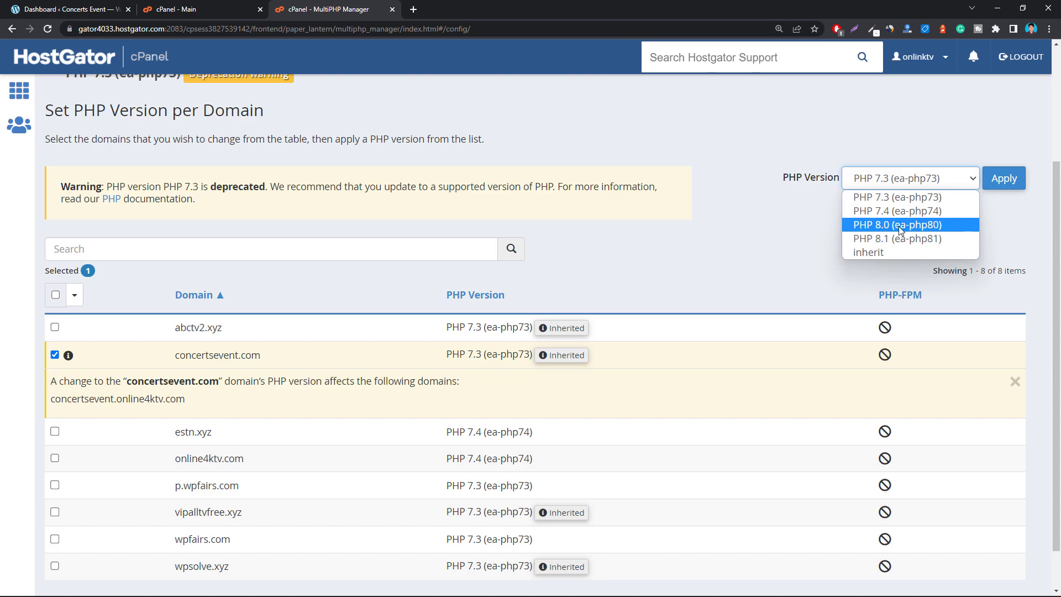
click(896, 243)
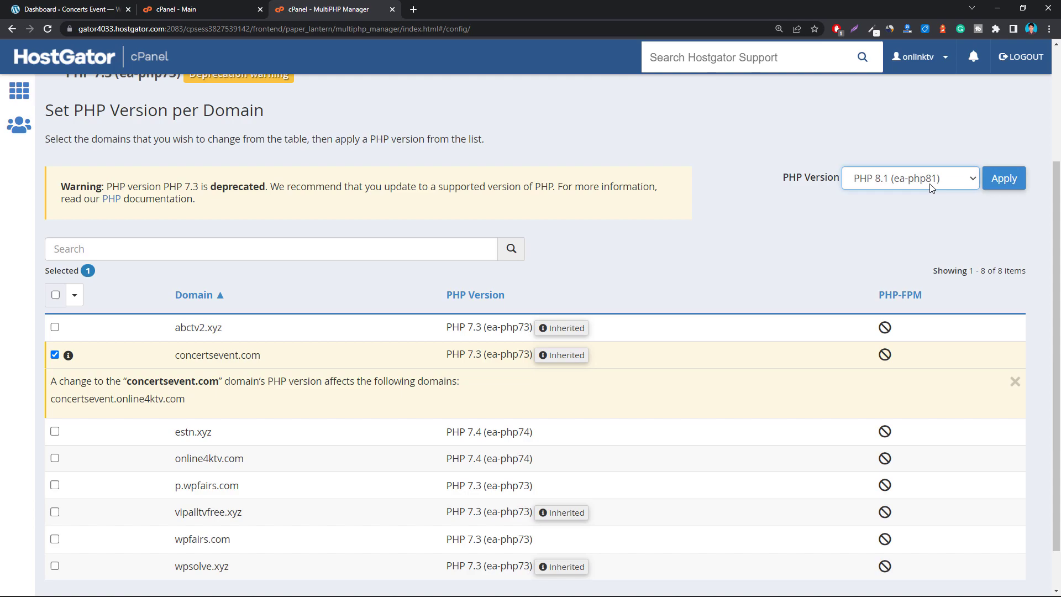
click(1004, 180)
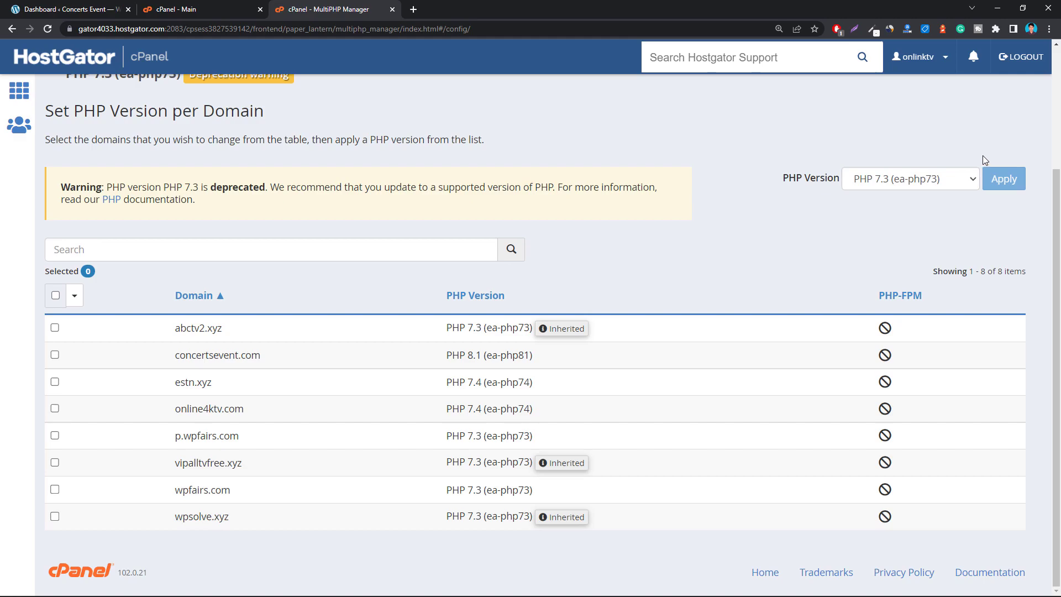
- Set 8.1 as the current version in Namecheap's Select PHP Version, then return to WordPress
click(205, 6)
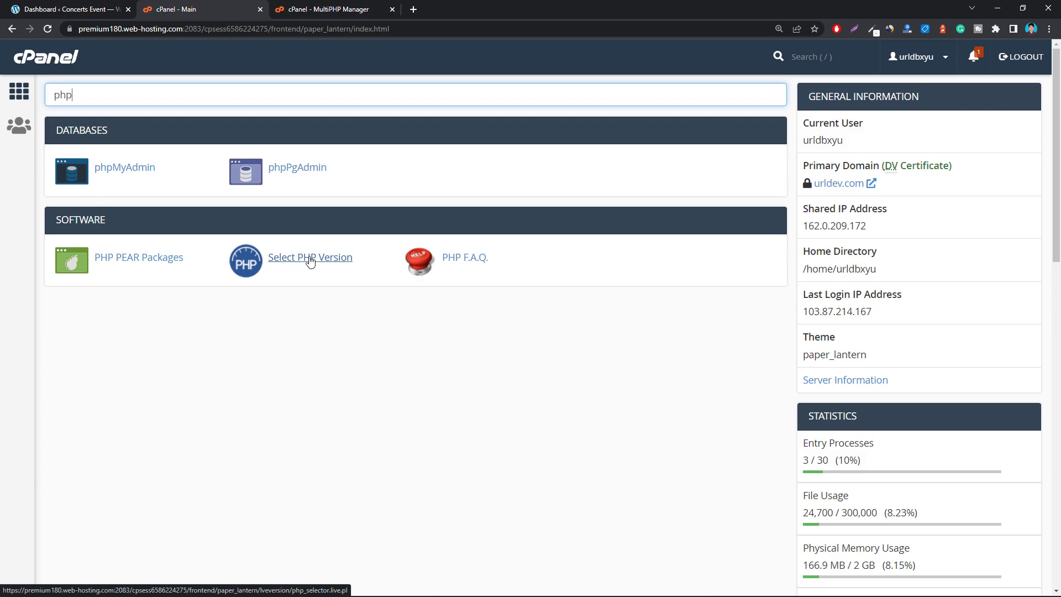
click(309, 261)
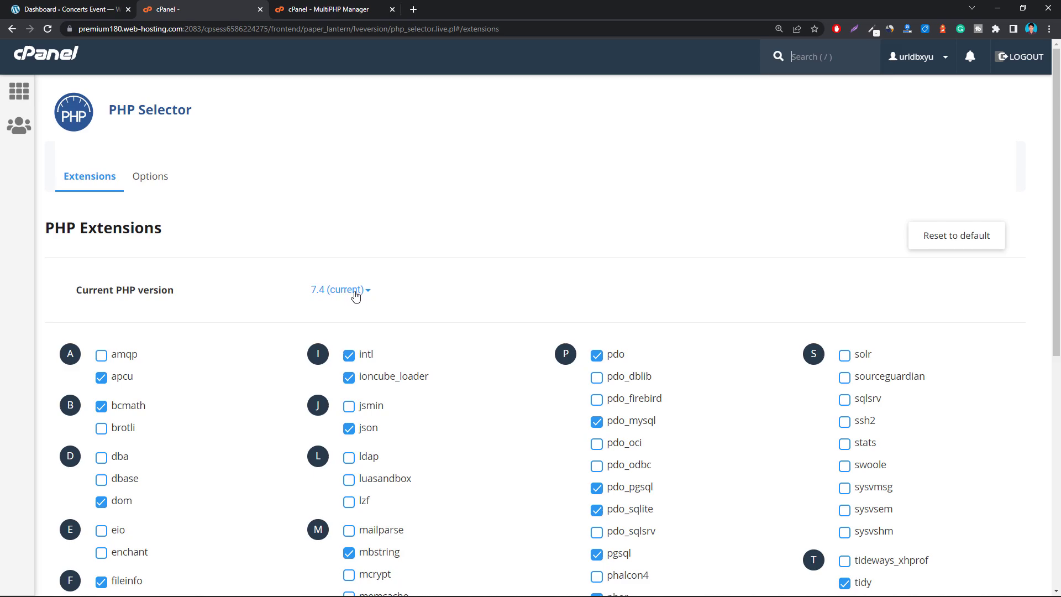
click(355, 297)
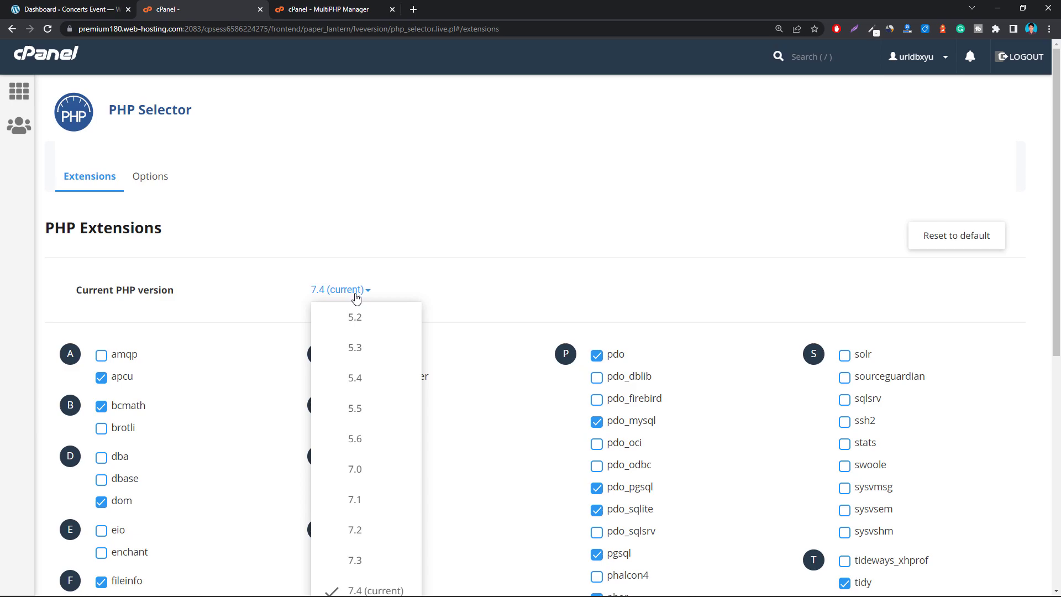
scroll(365, 334, down, 2)
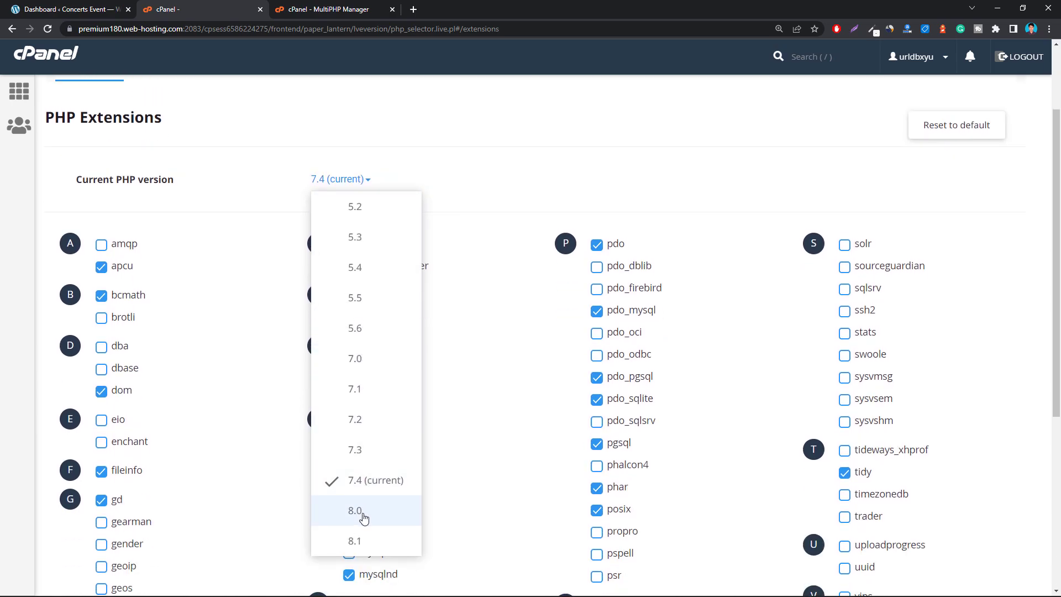
click(368, 542)
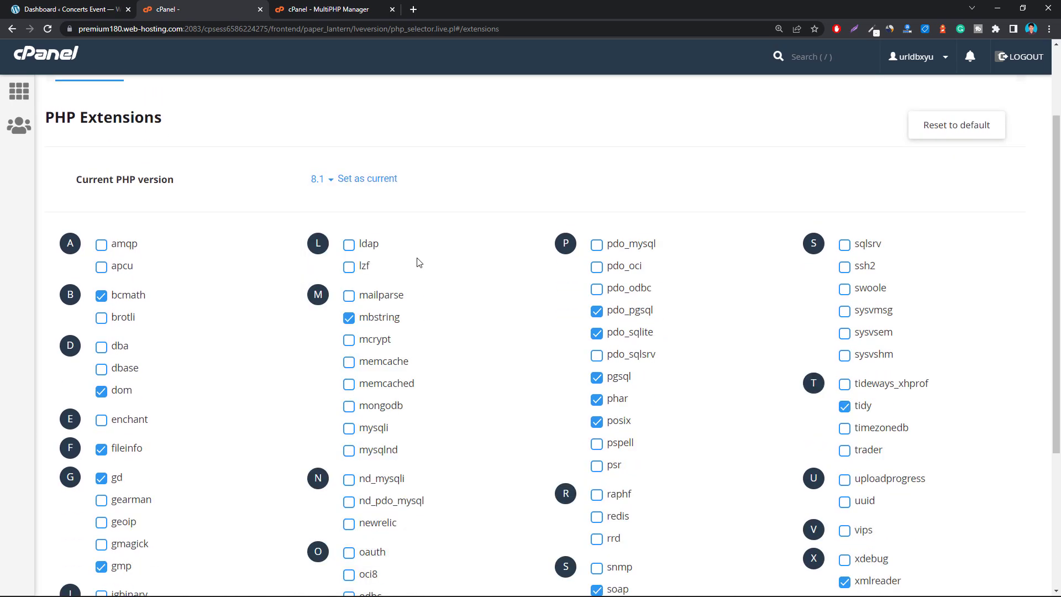
click(374, 184)
click(66, 10)
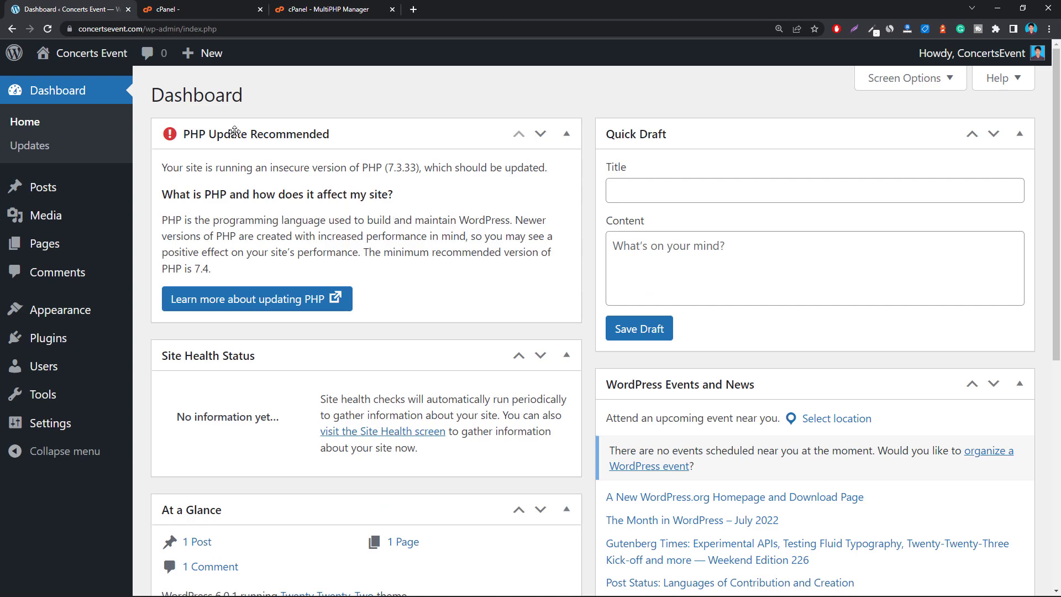
- Reload the WordPress Dashboard to check that the PHP 7.3.33 warning has cleared
click(49, 29)
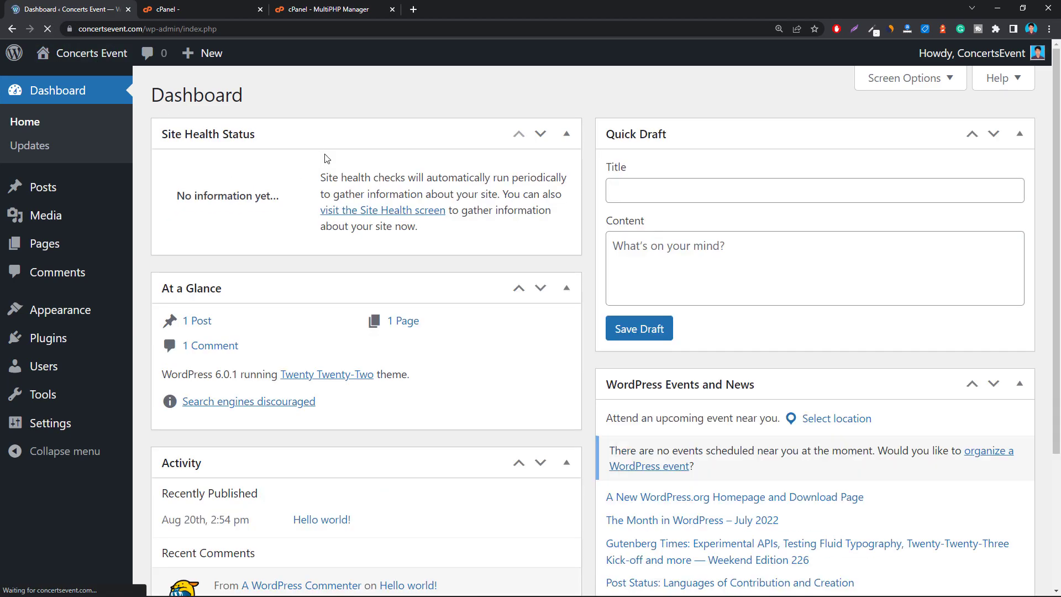